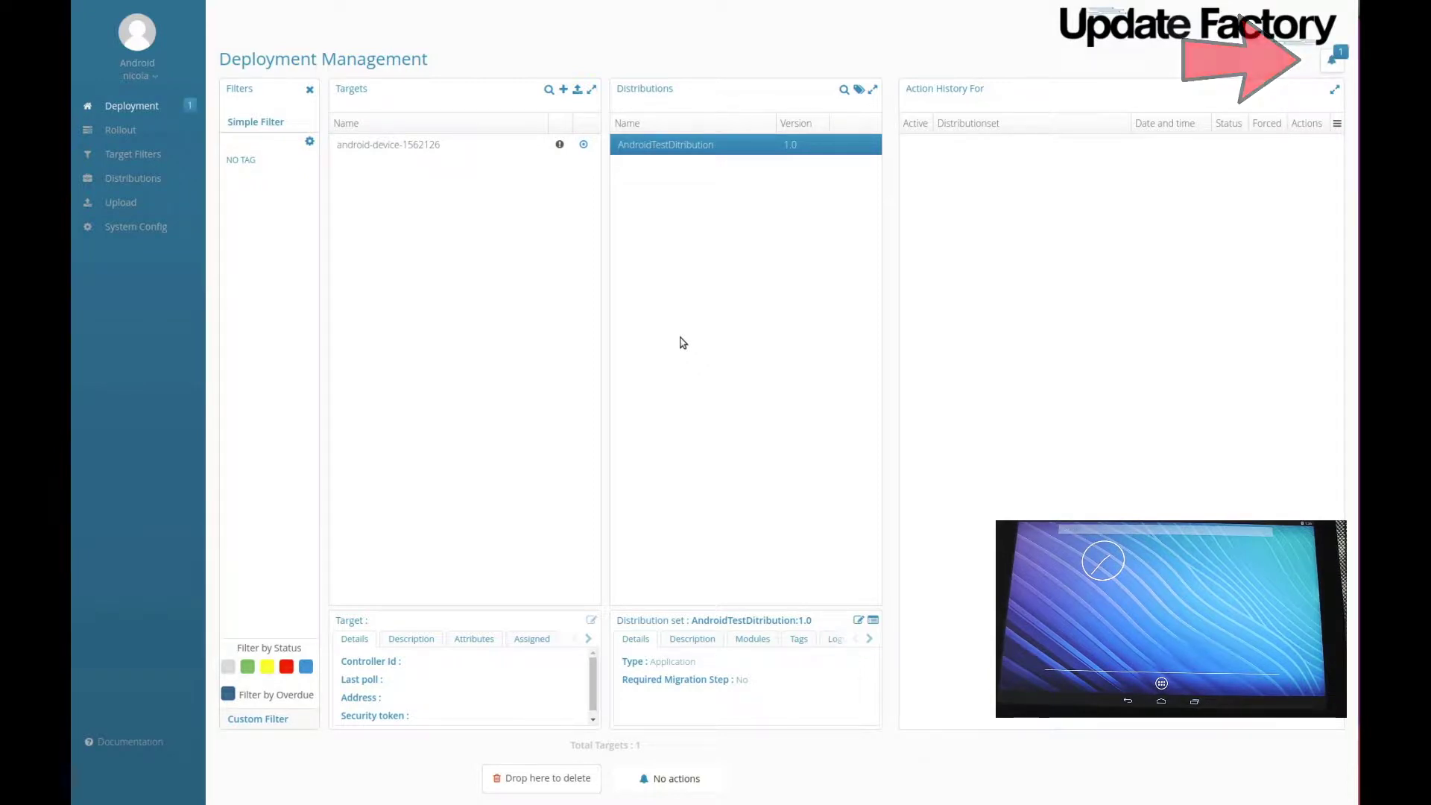
# - Drop AndroidTestDistribution 1.0 onto android-device-7262619, choose Soft, and save the assignment
pyautogui.click(1331, 60)
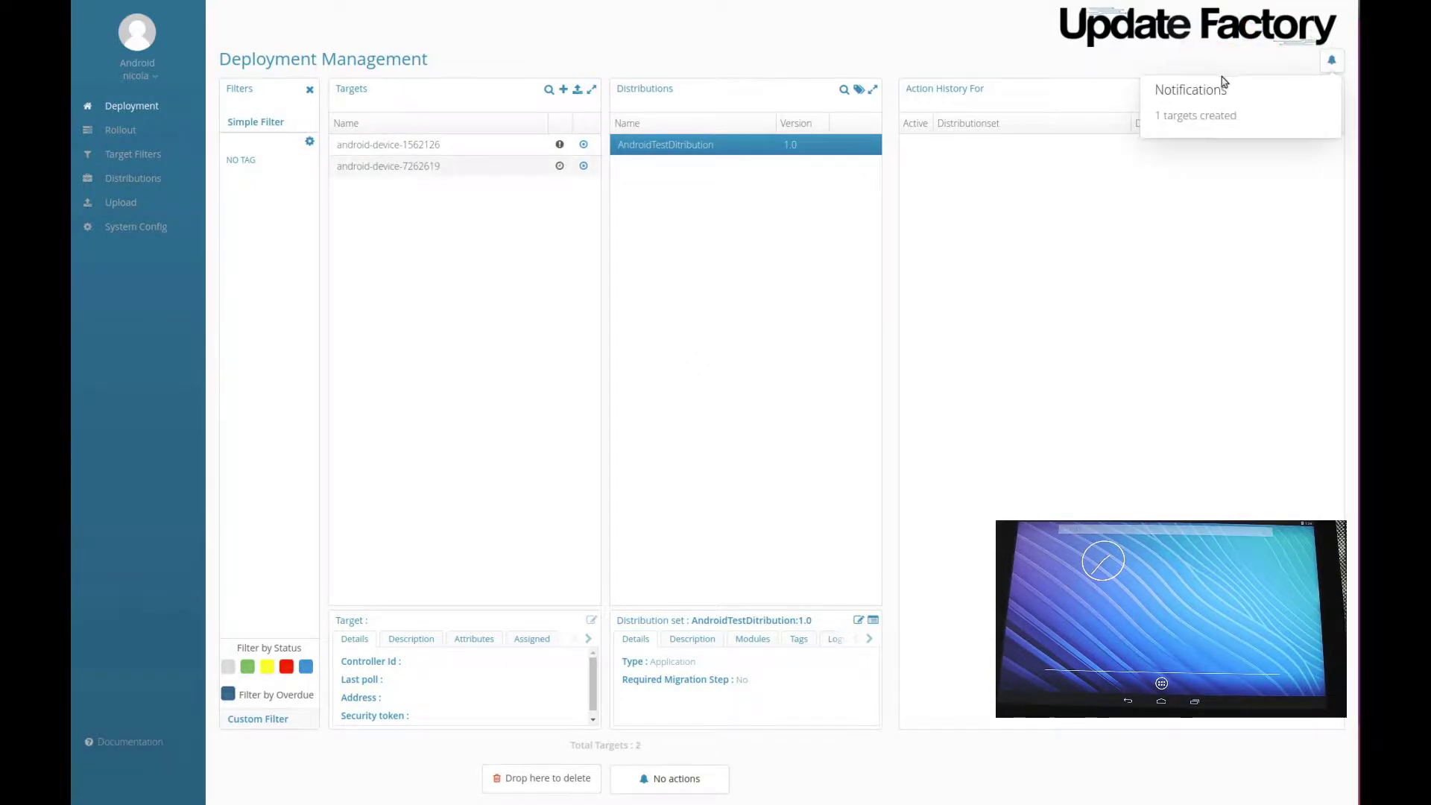
pyautogui.click(440, 172)
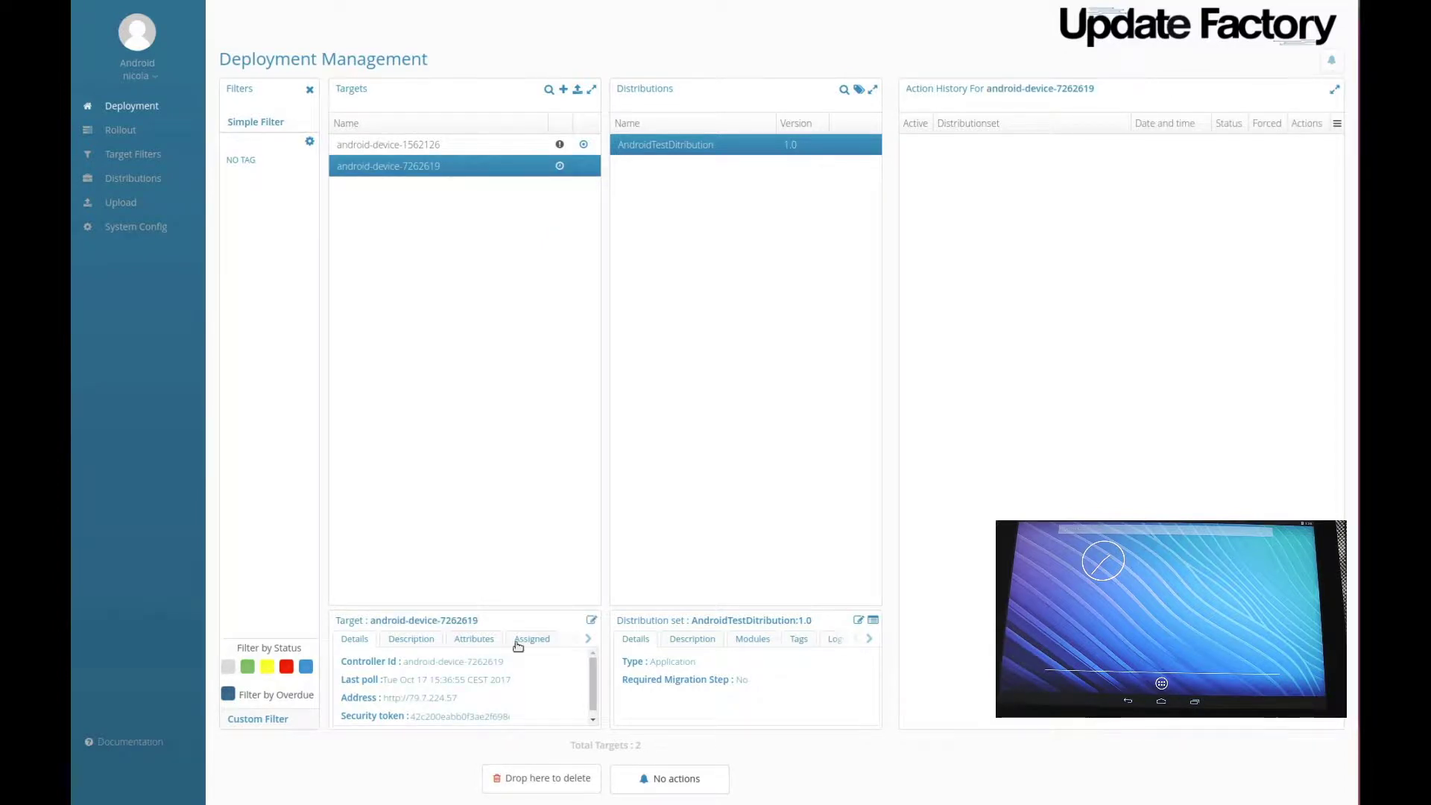
pyautogui.moveTo(714, 144)
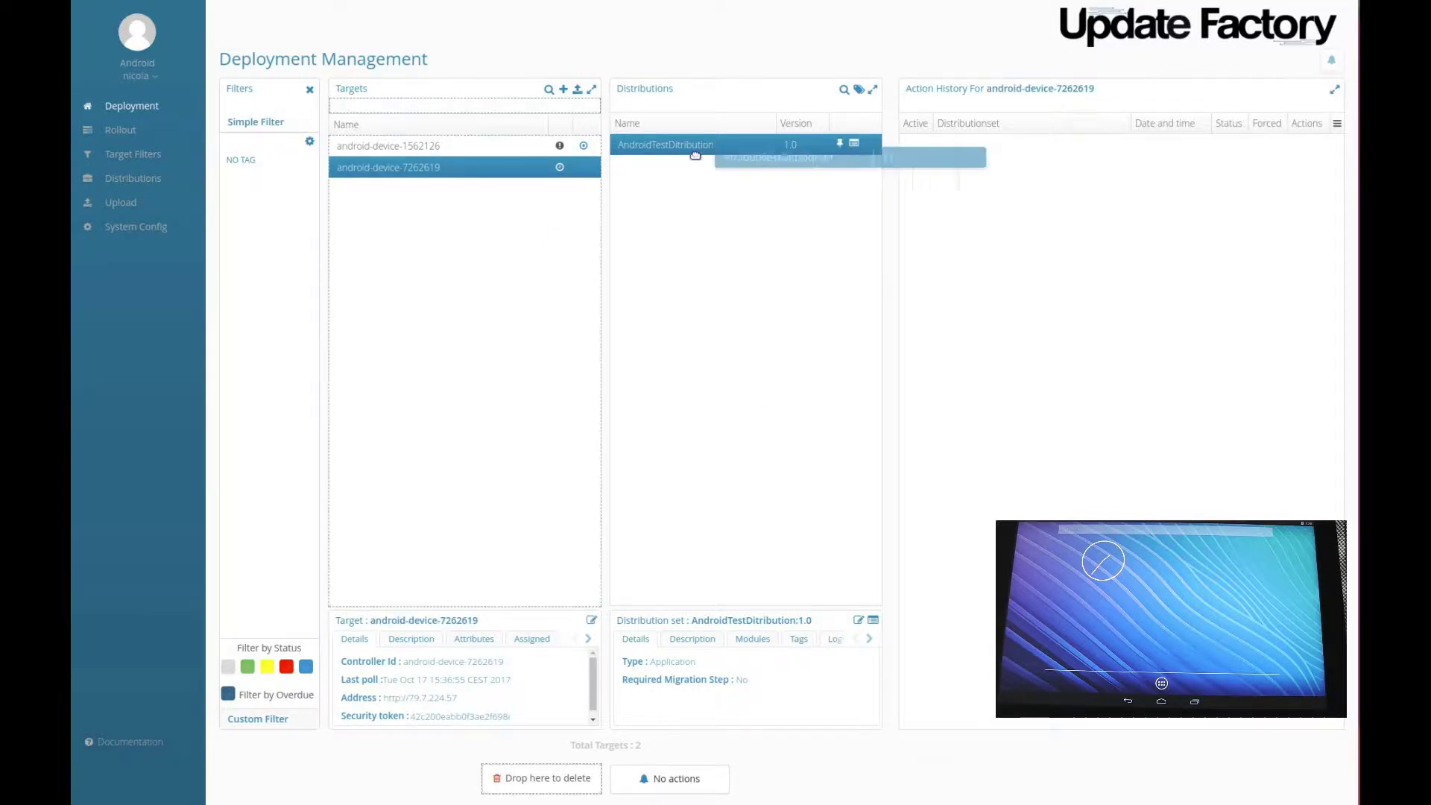
pyautogui.moveTo(713, 146); pyautogui.dragTo(559, 165)
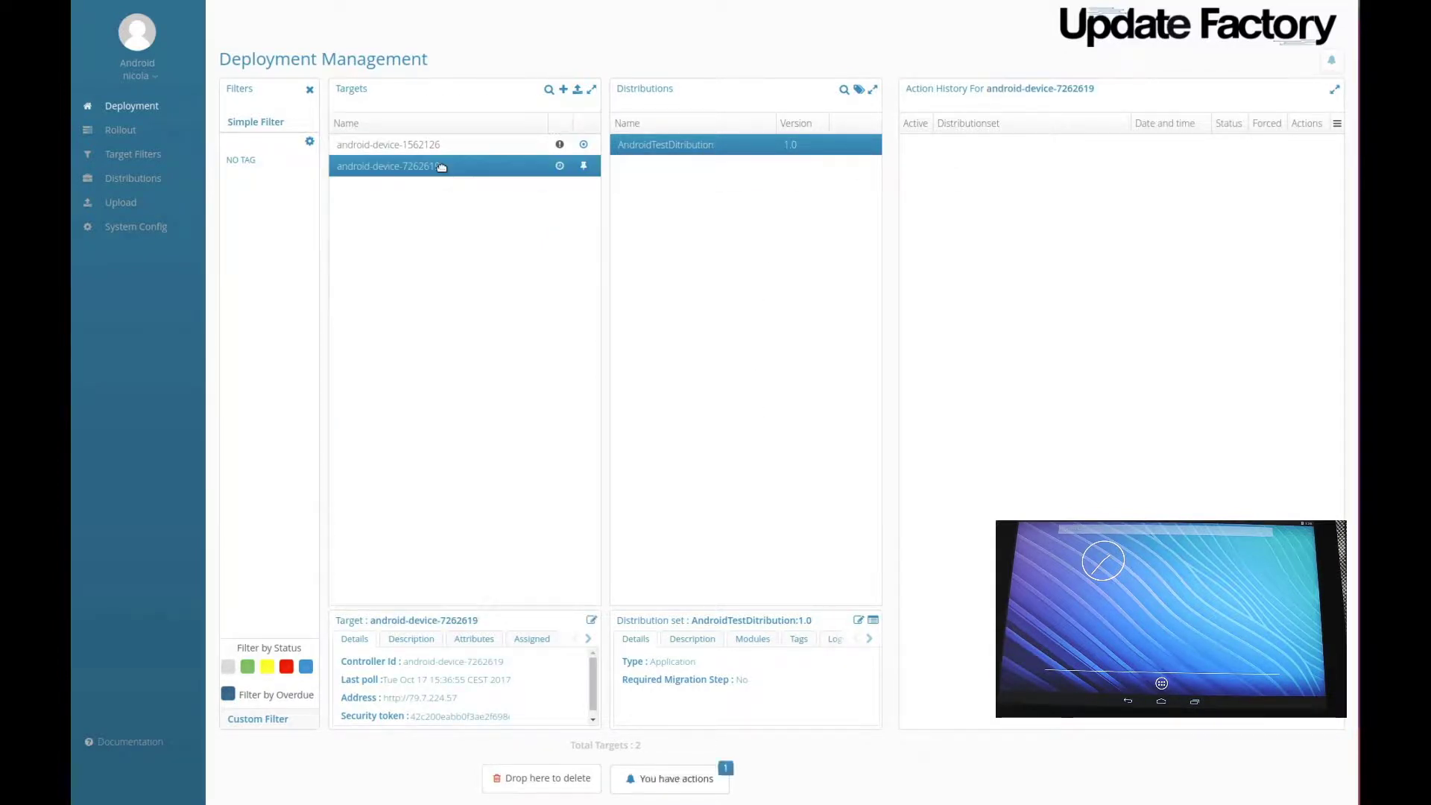
pyautogui.click(699, 780)
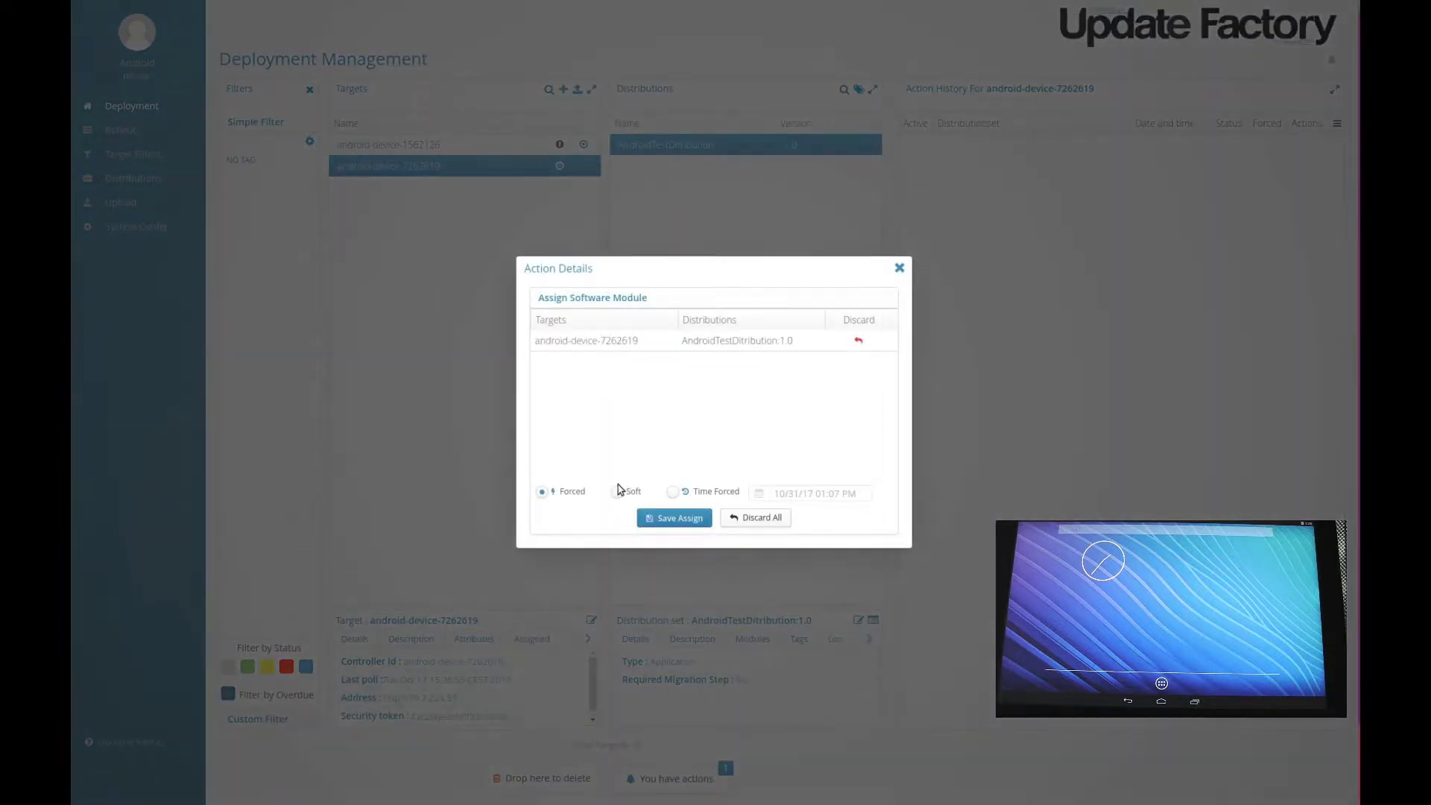
pyautogui.click(619, 492)
pyautogui.click(670, 521)
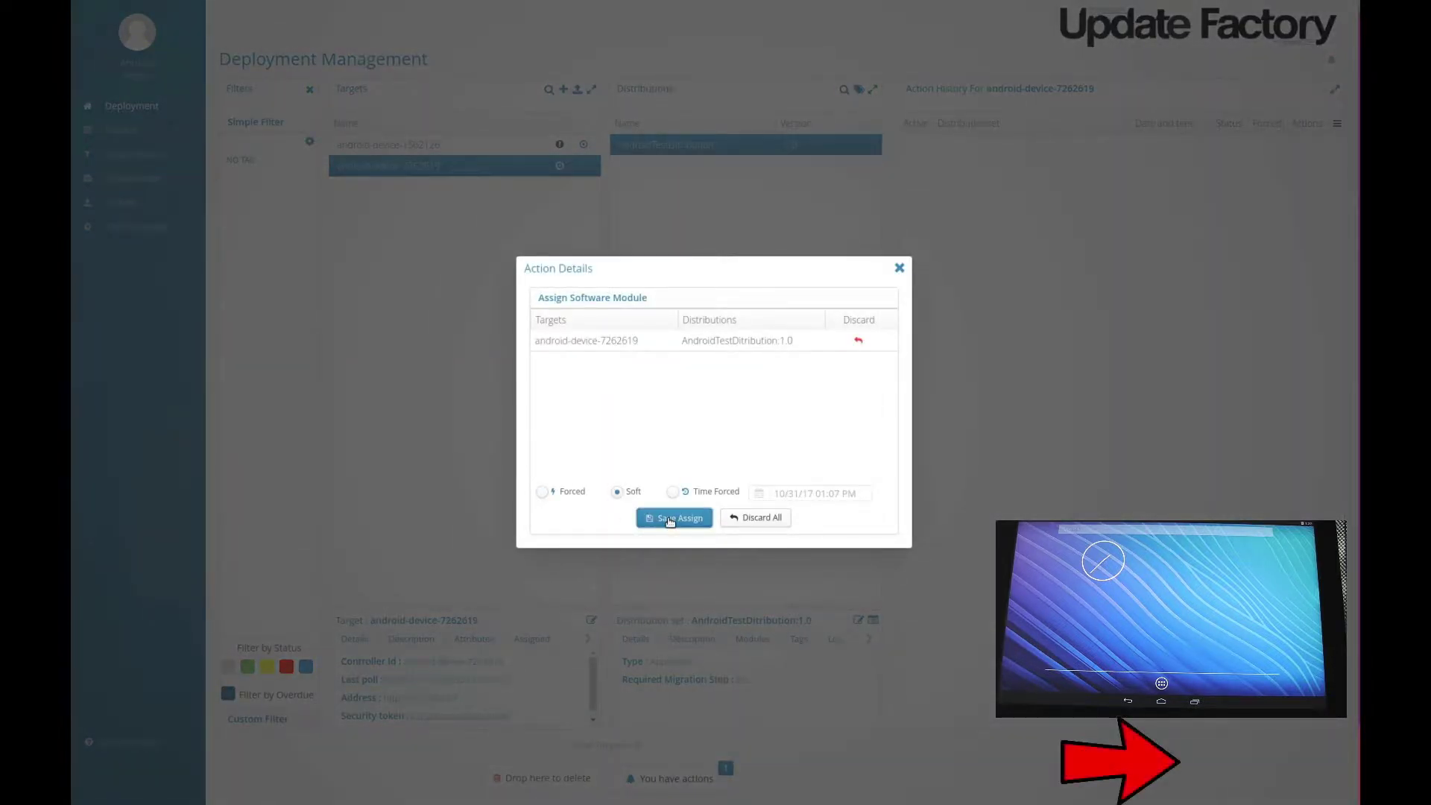